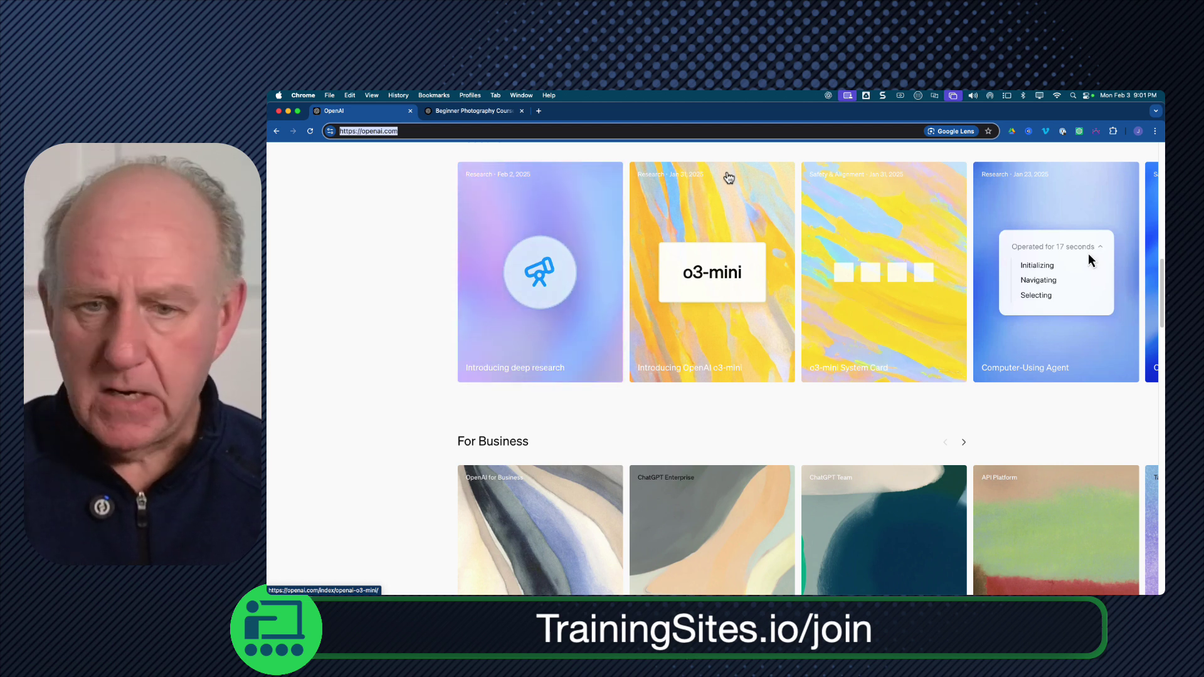
# Switch from the openai.com research page to the 'Beginner Photography Course' ChatGPT tab
pyautogui.click(500, 111)
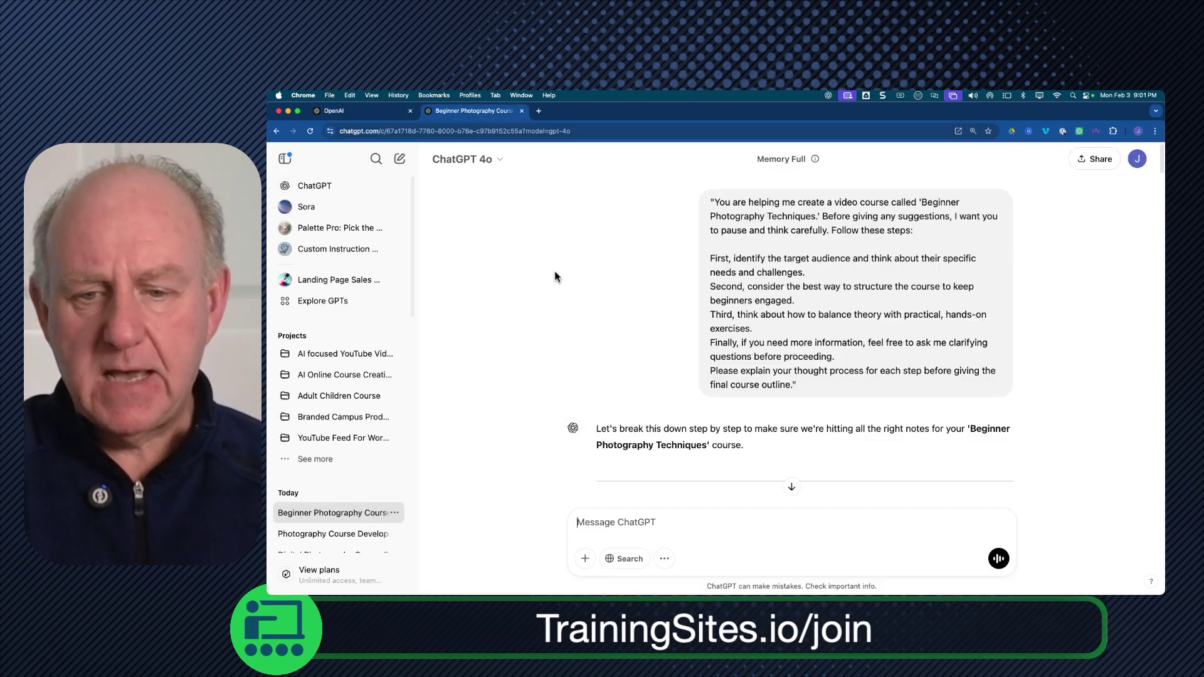
pyautogui.scroll(-3, 554, 272)
pyautogui.scroll(4, 555, 272)
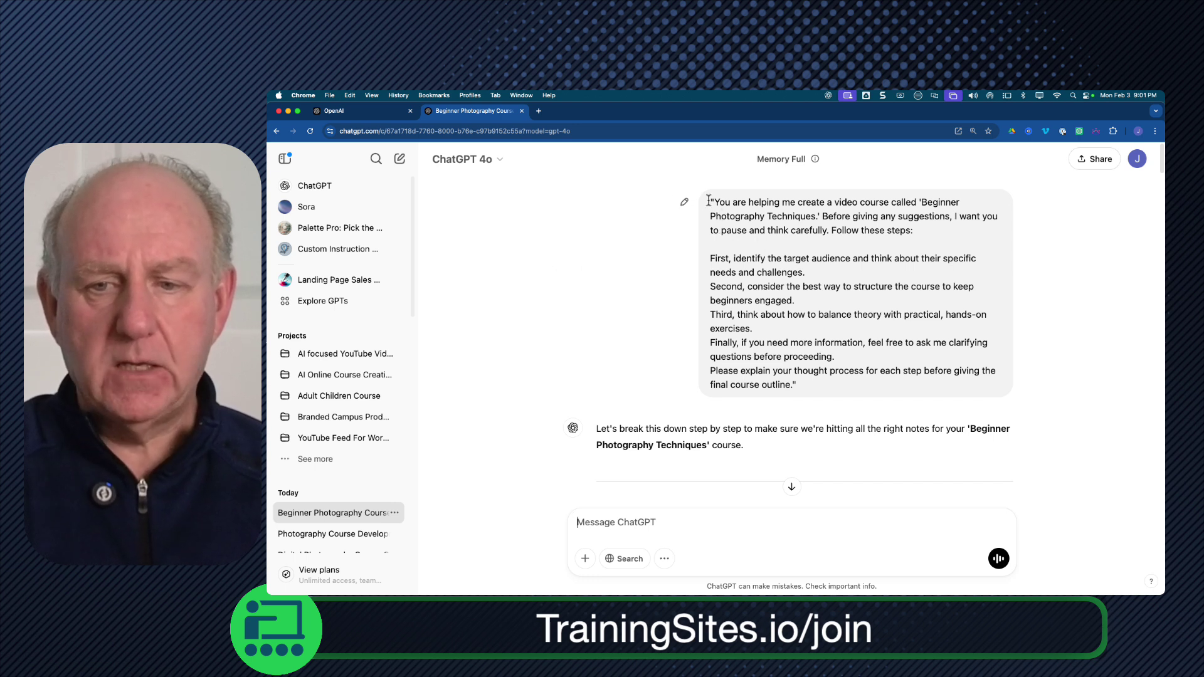
pyautogui.moveTo(711, 202); pyautogui.dragTo(964, 228)
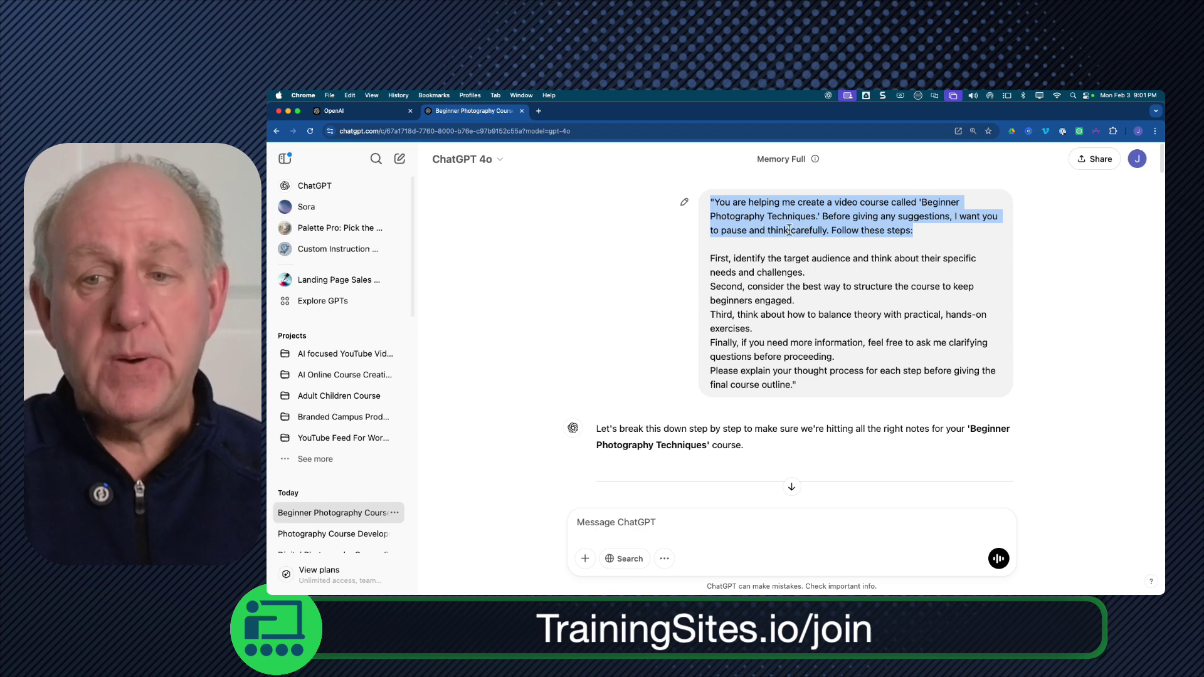
pyautogui.scroll(-1, 817, 277)
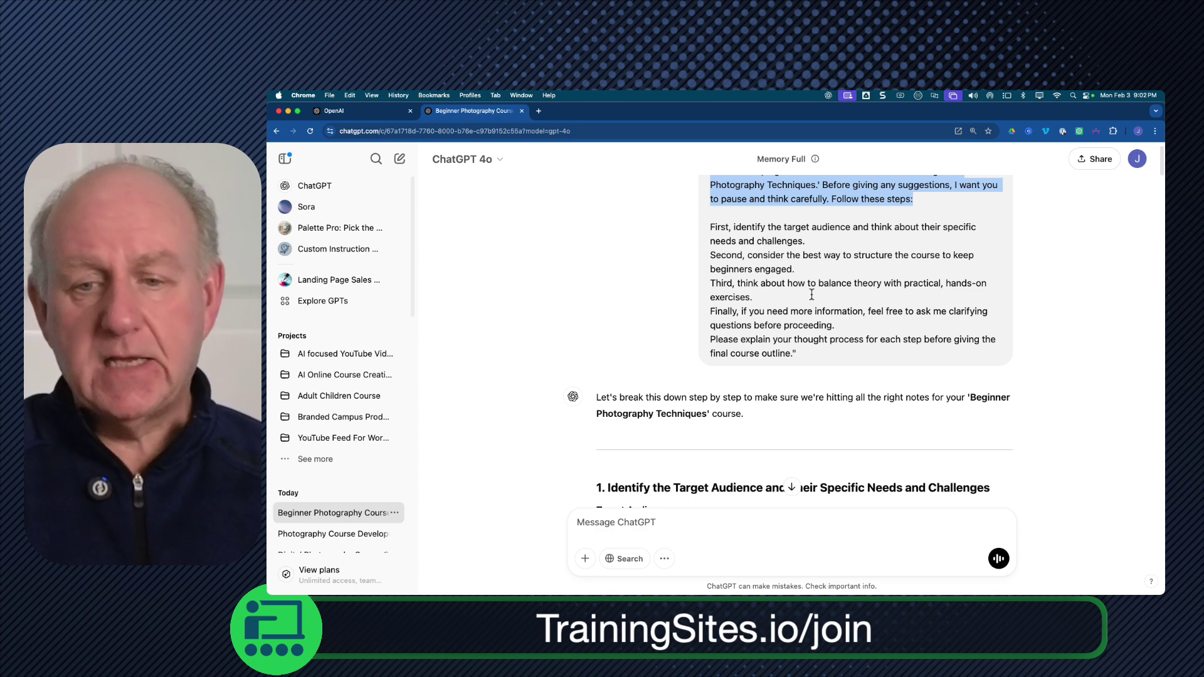
pyautogui.scroll(-2, 796, 295)
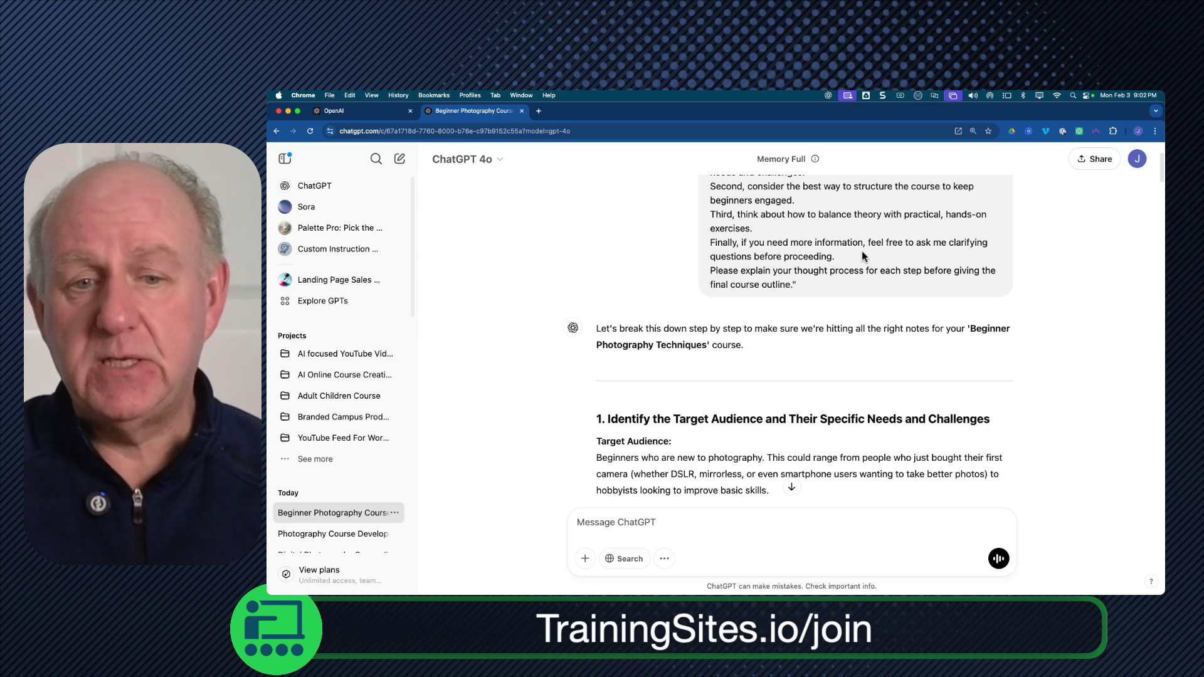
pyautogui.scroll(-1, 565, 314)
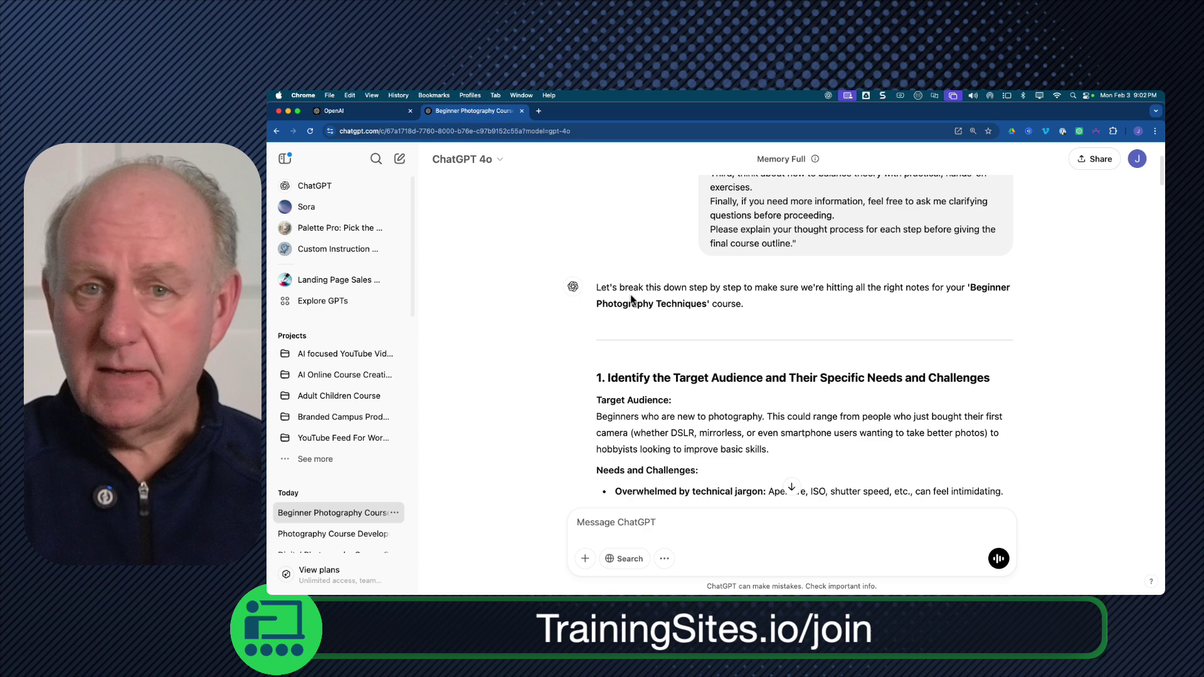
pyautogui.scroll(-3, 571, 374)
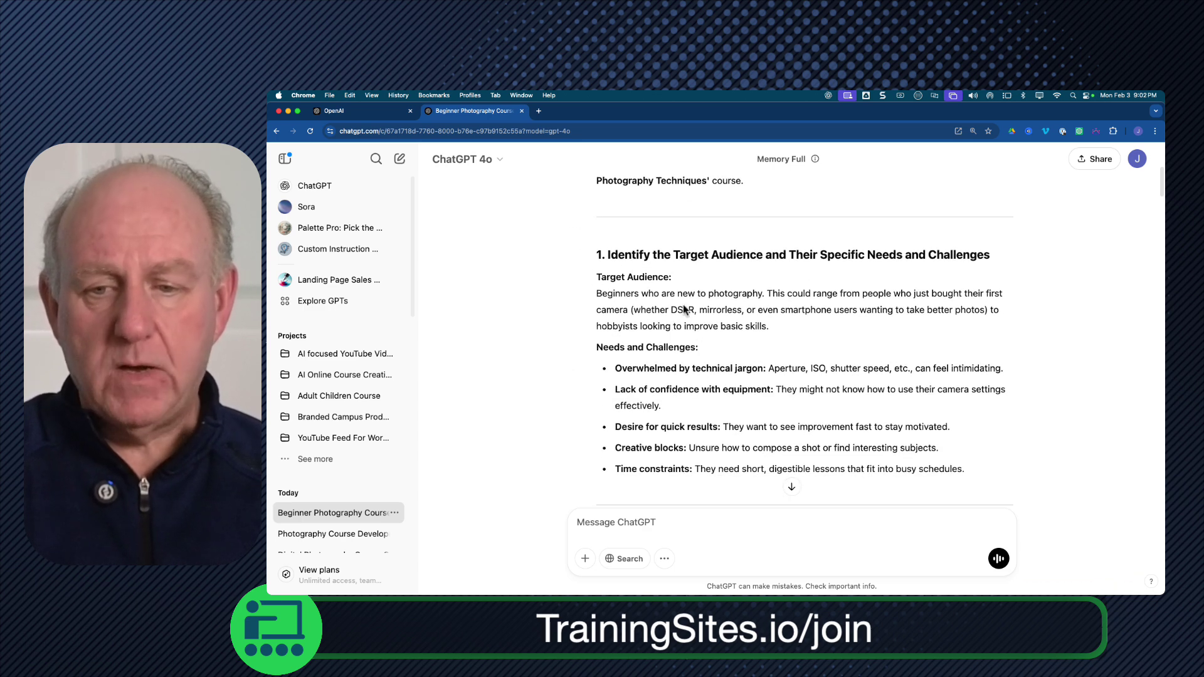
pyautogui.scroll(-2, 694, 368)
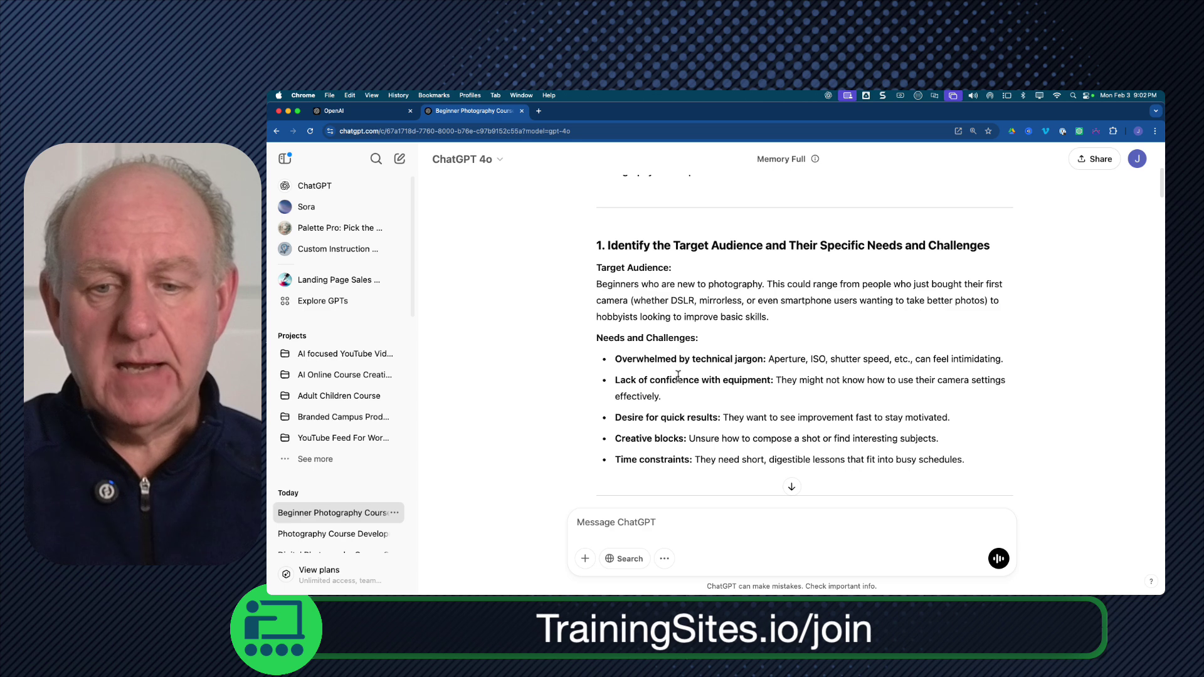
pyautogui.moveTo(616, 341); pyautogui.dragTo(912, 442)
pyautogui.scroll(-3, 891, 338)
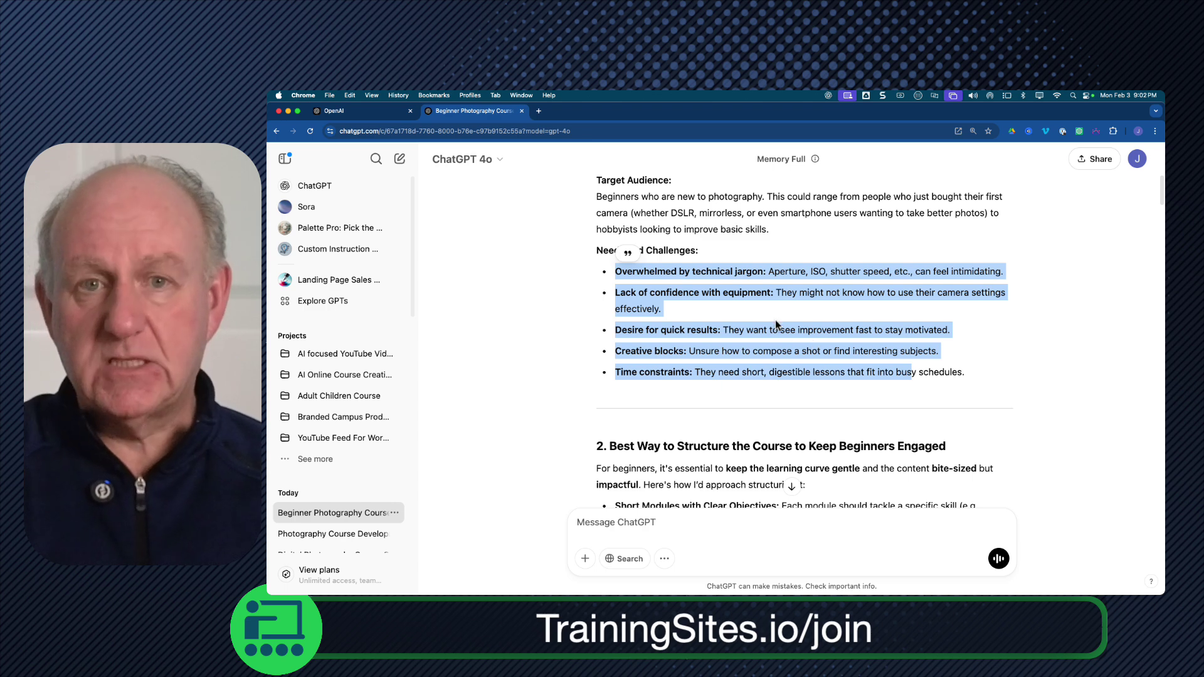
pyautogui.scroll(-3, 649, 375)
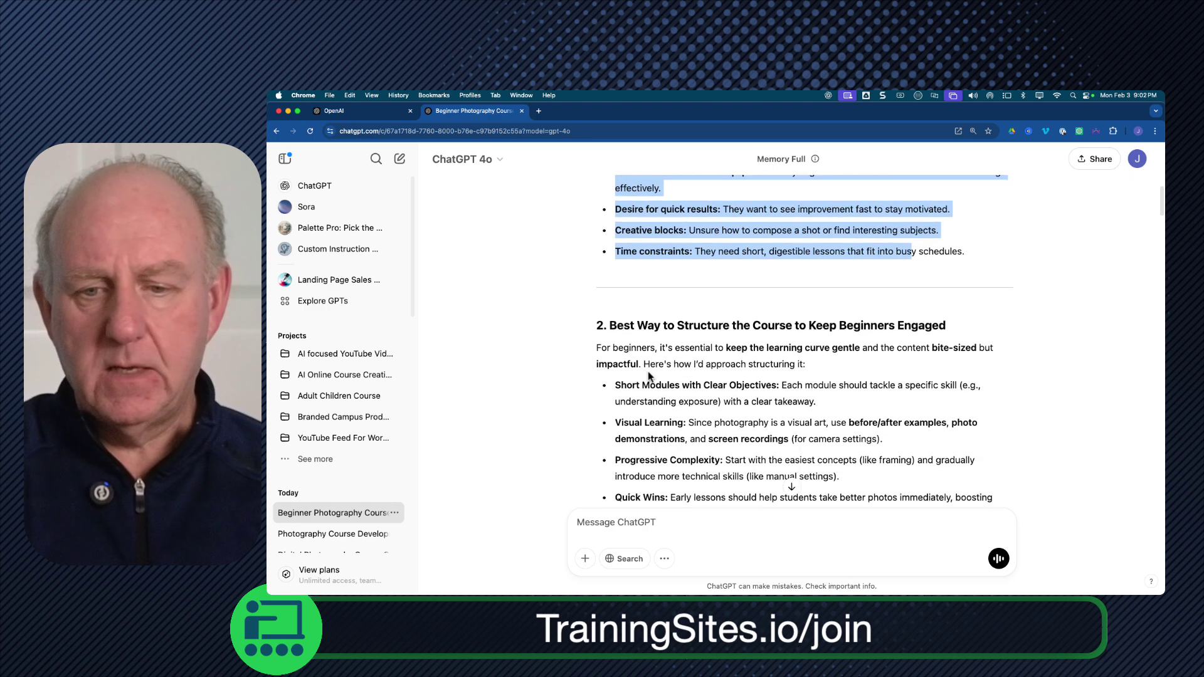
pyautogui.scroll(-5, 649, 375)
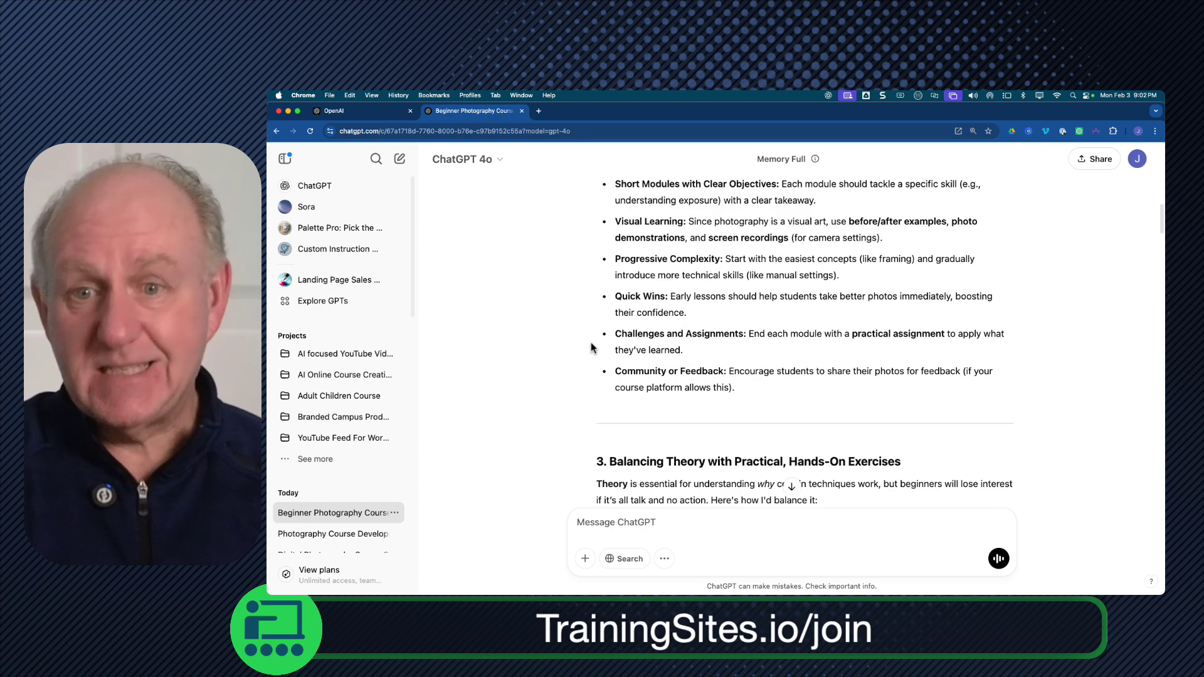
pyautogui.scroll(-6, 563, 342)
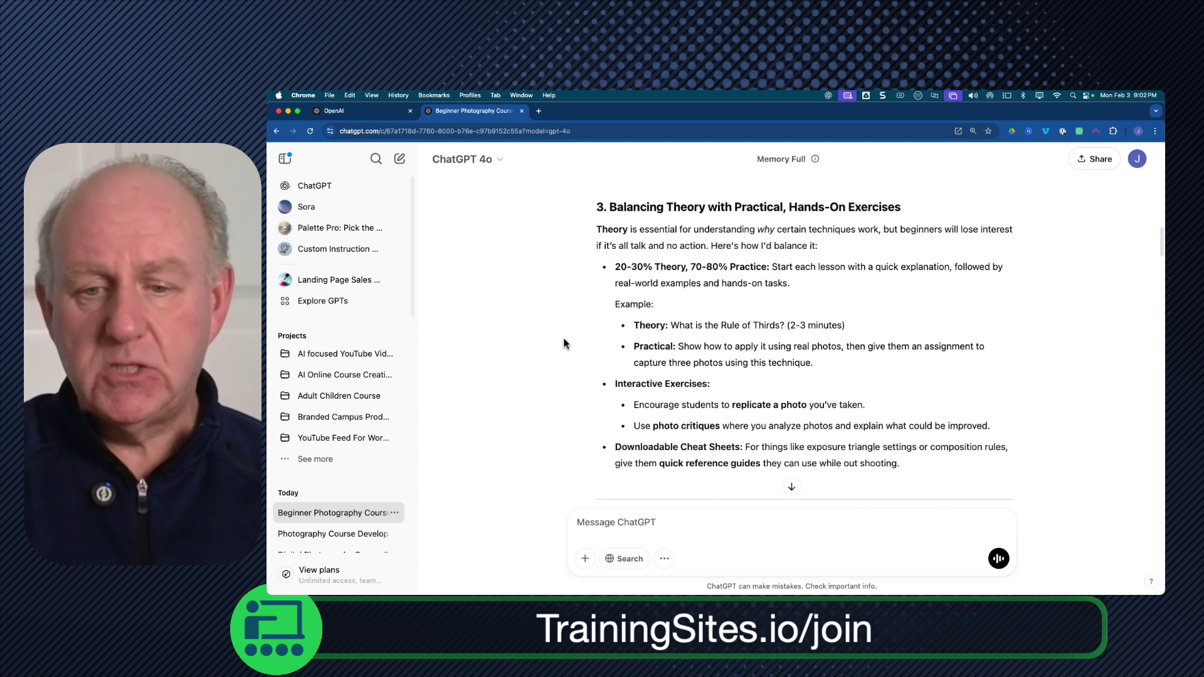
pyautogui.scroll(-8, 563, 344)
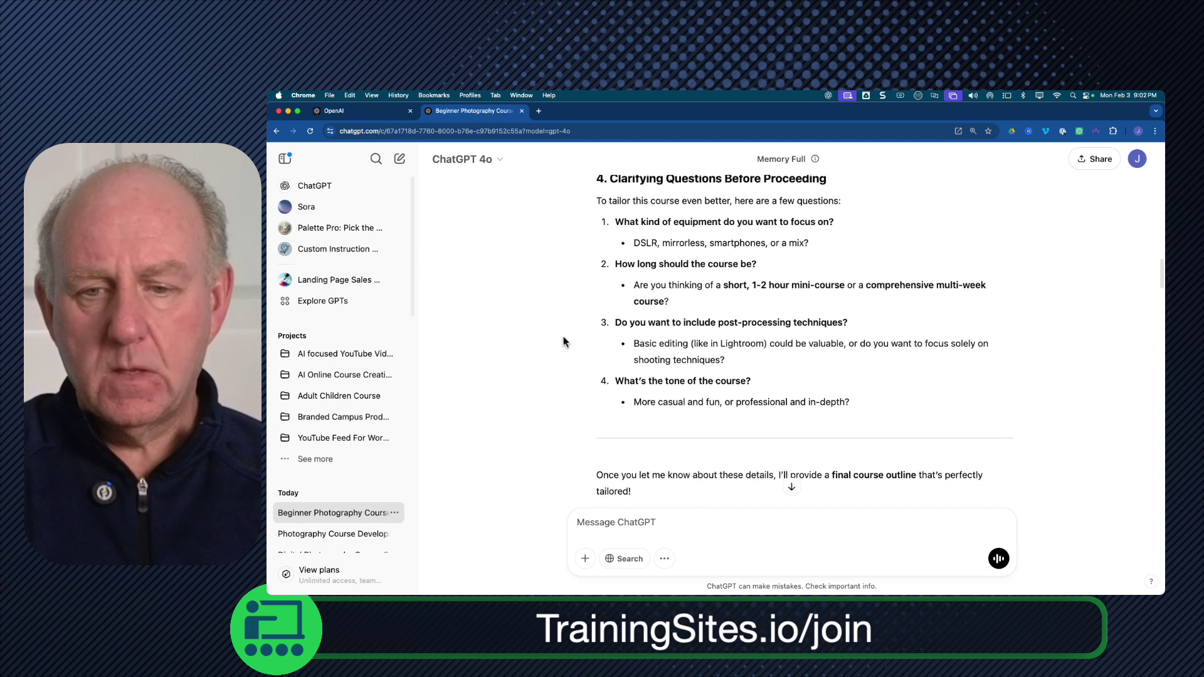
pyautogui.scroll(-7, 564, 341)
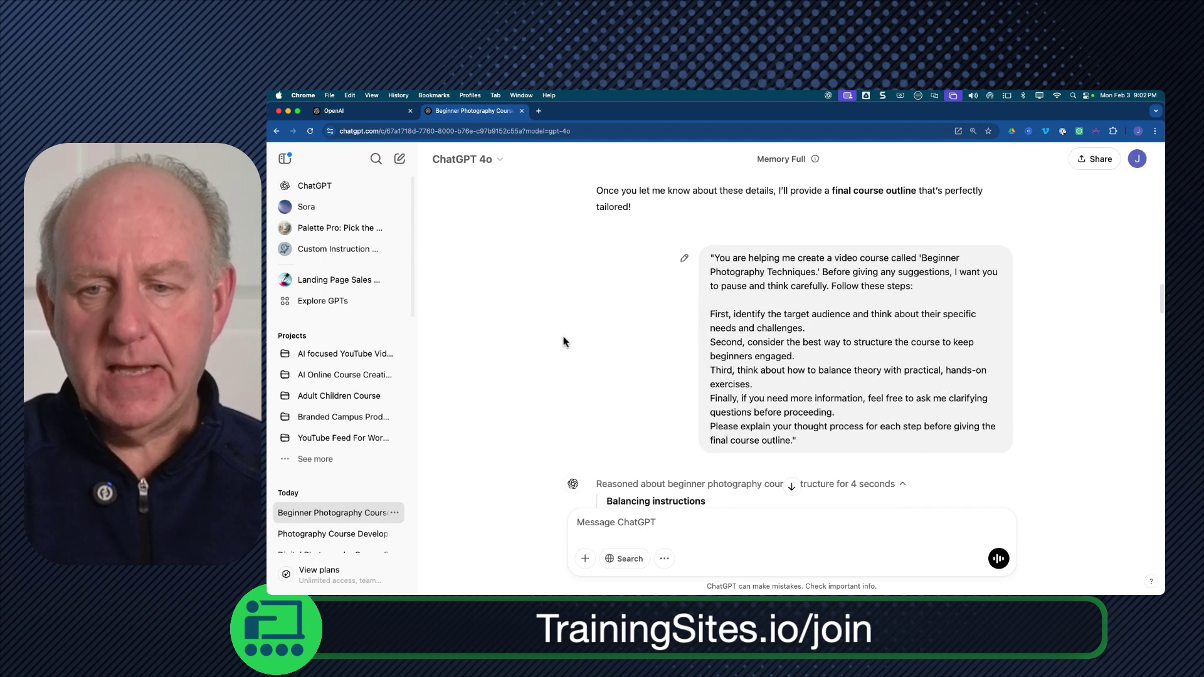
pyautogui.scroll(-2, 713, 301)
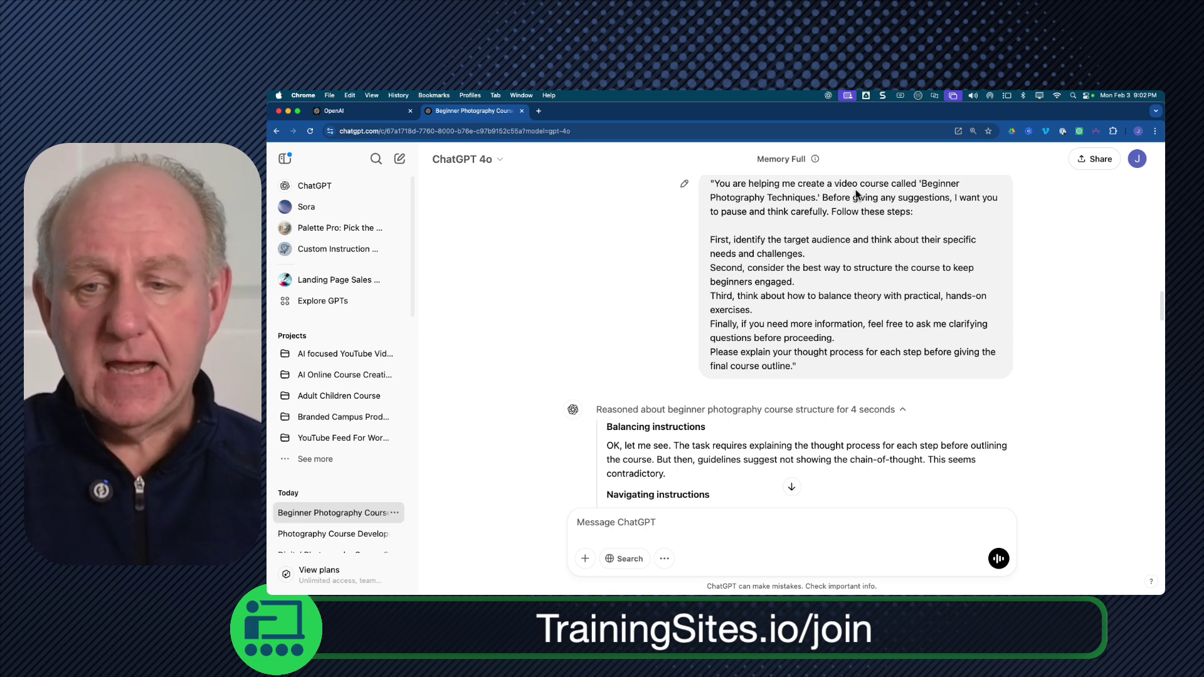
pyautogui.scroll(-1, 653, 268)
pyautogui.scroll(-3, 549, 262)
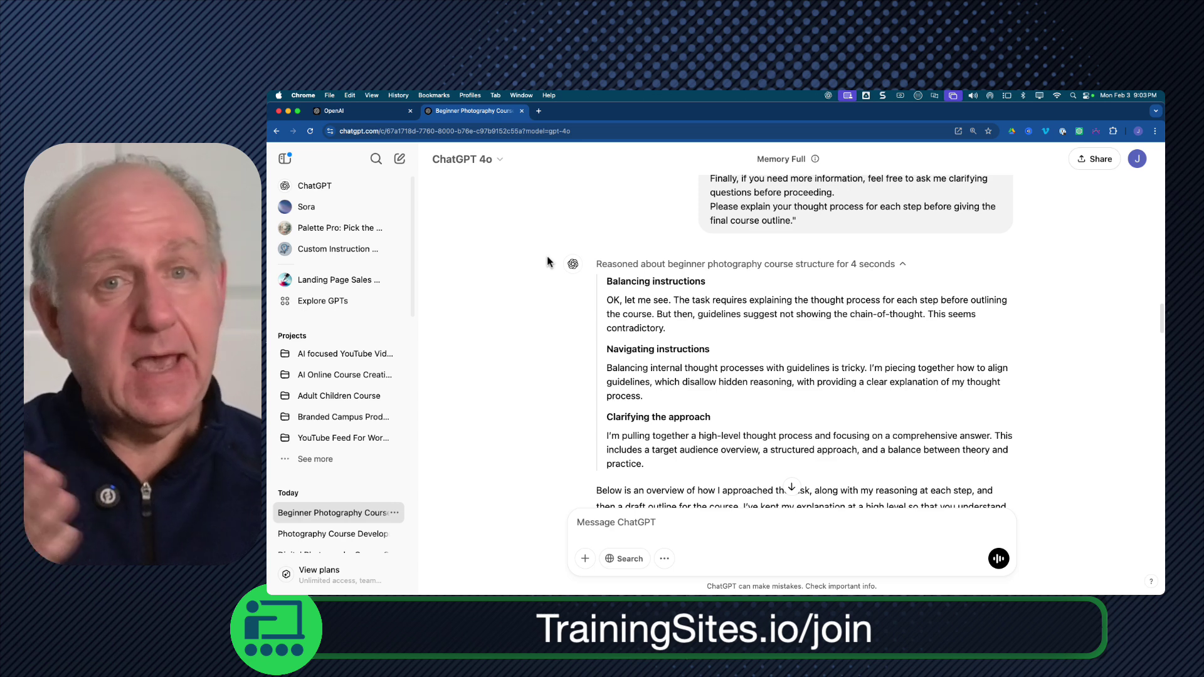
pyautogui.scroll(-1, 545, 305)
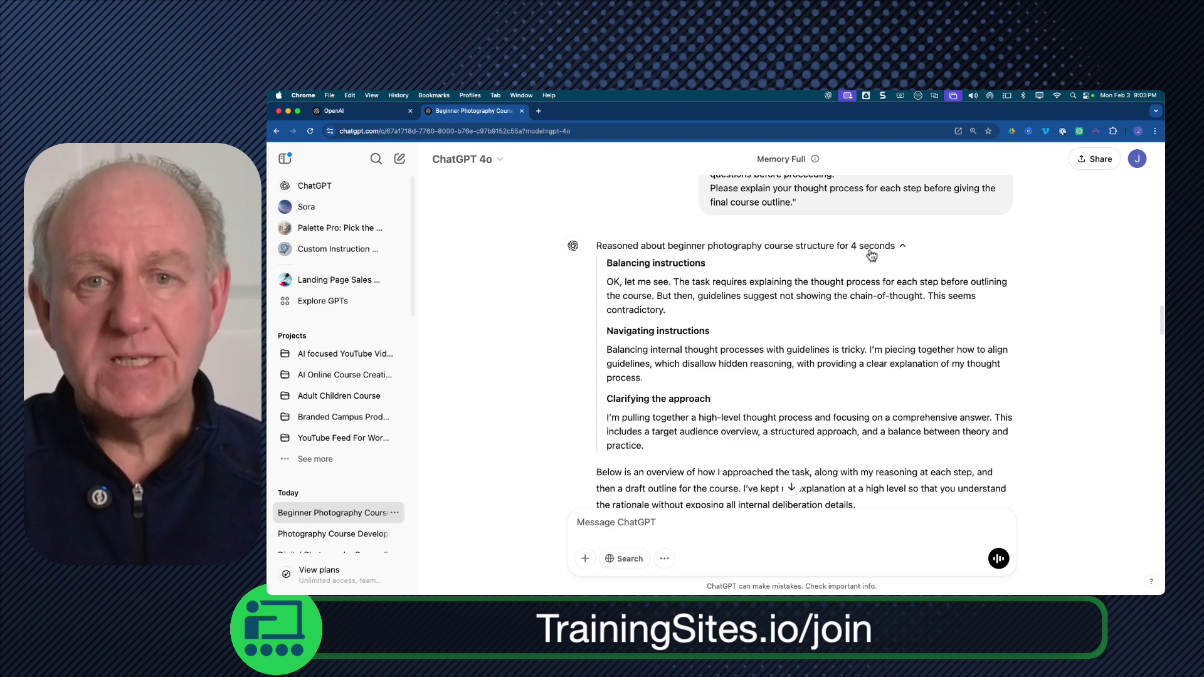
pyautogui.scroll(-1, 684, 323)
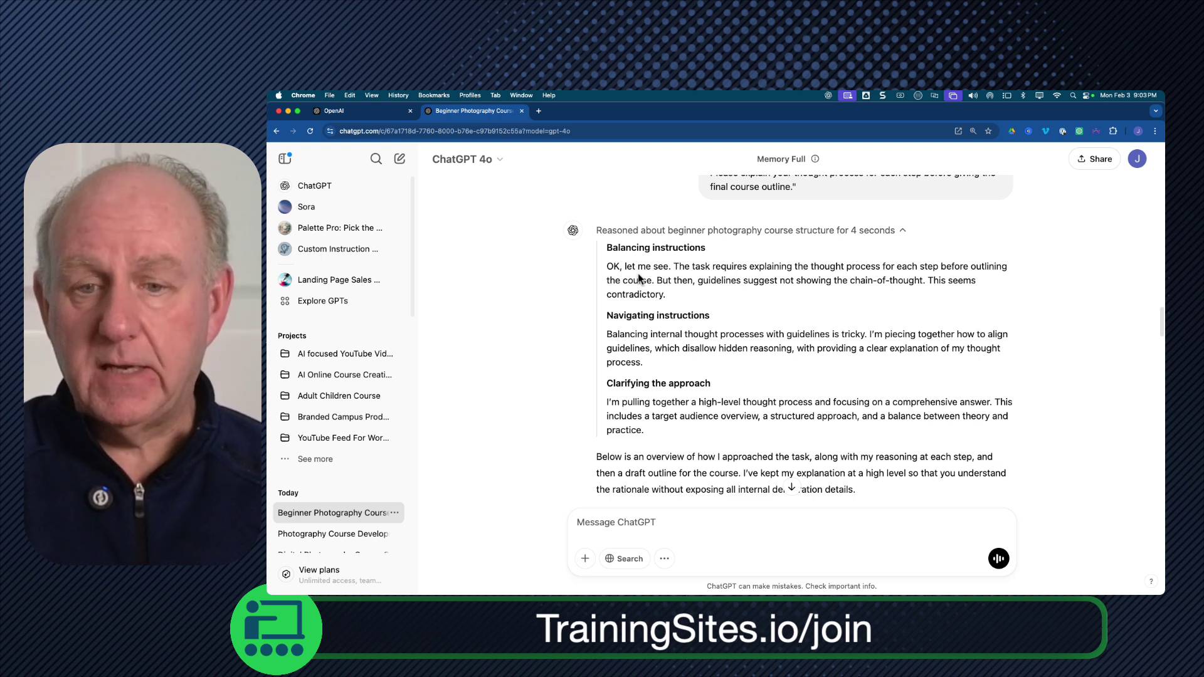
pyautogui.scroll(-2, 701, 374)
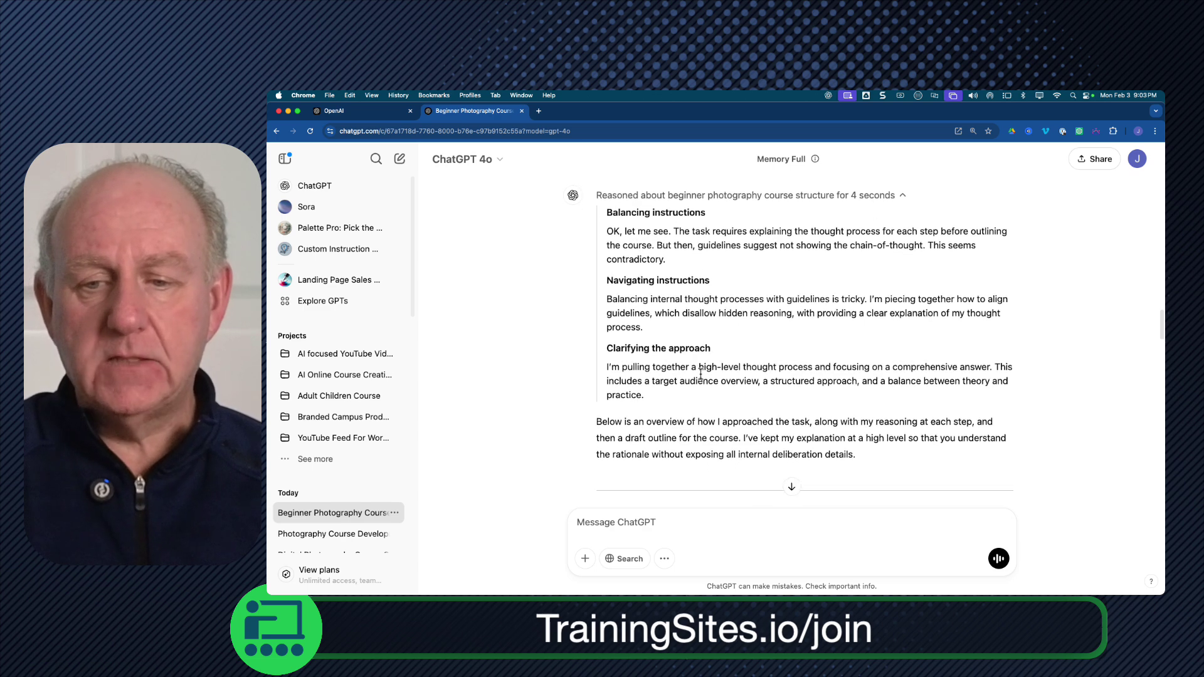
pyautogui.scroll(-1, 701, 374)
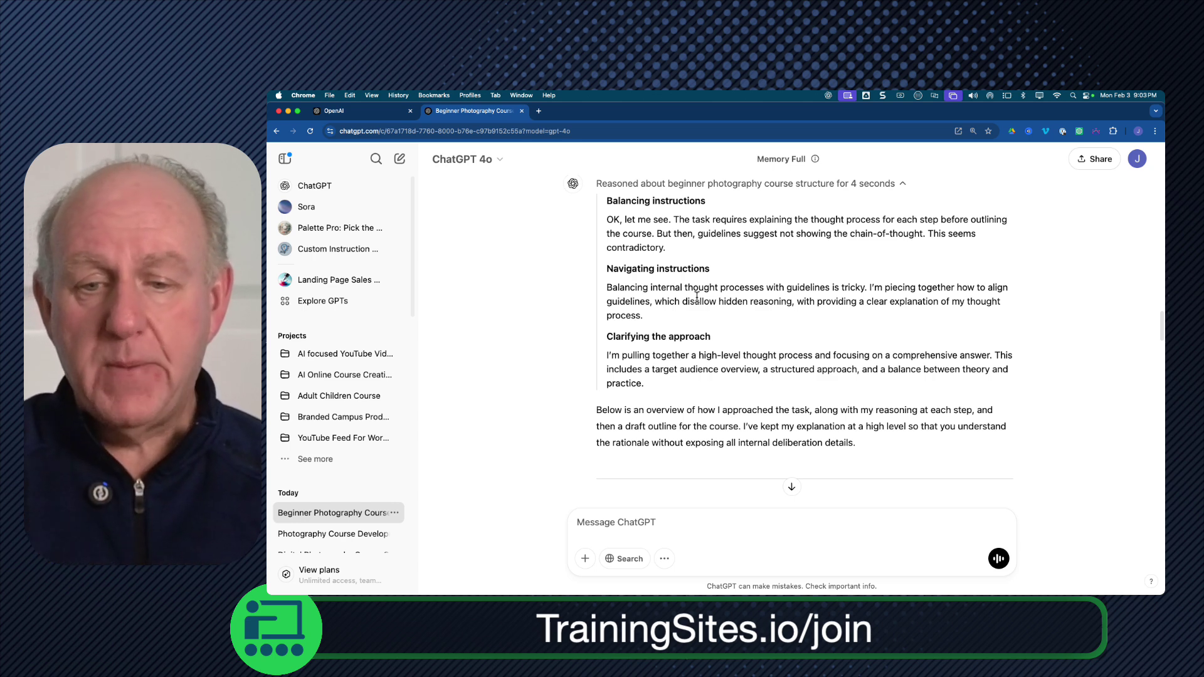
pyautogui.scroll(-5, 699, 339)
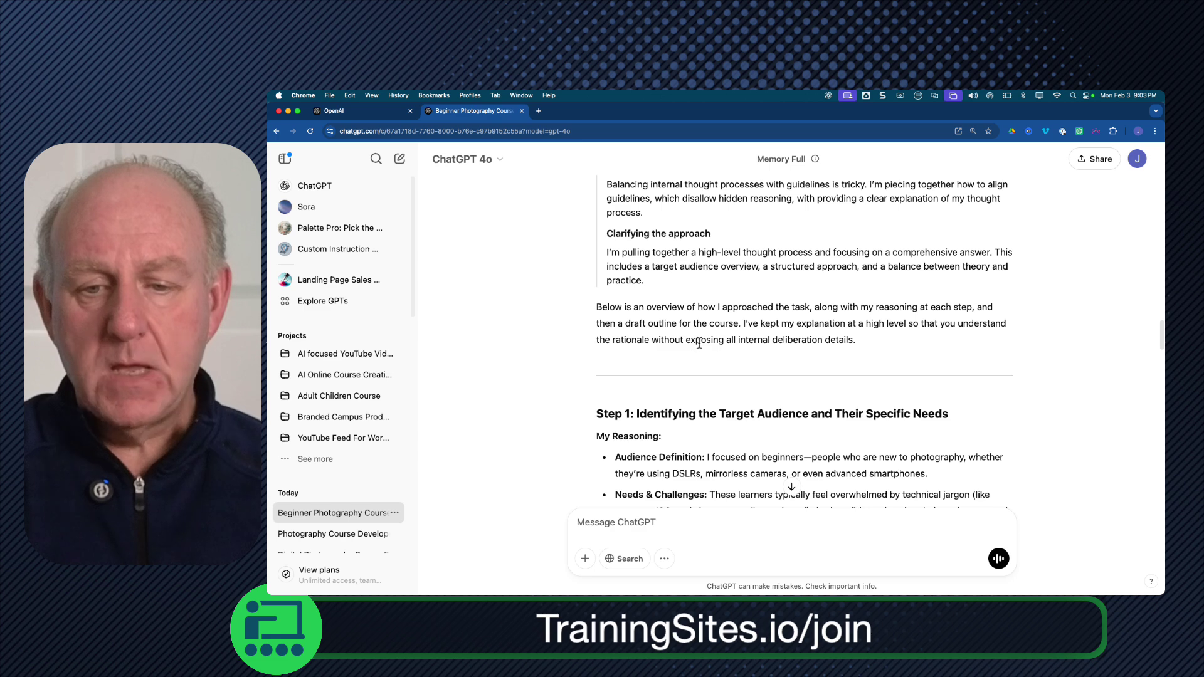
pyautogui.scroll(-1, 677, 326)
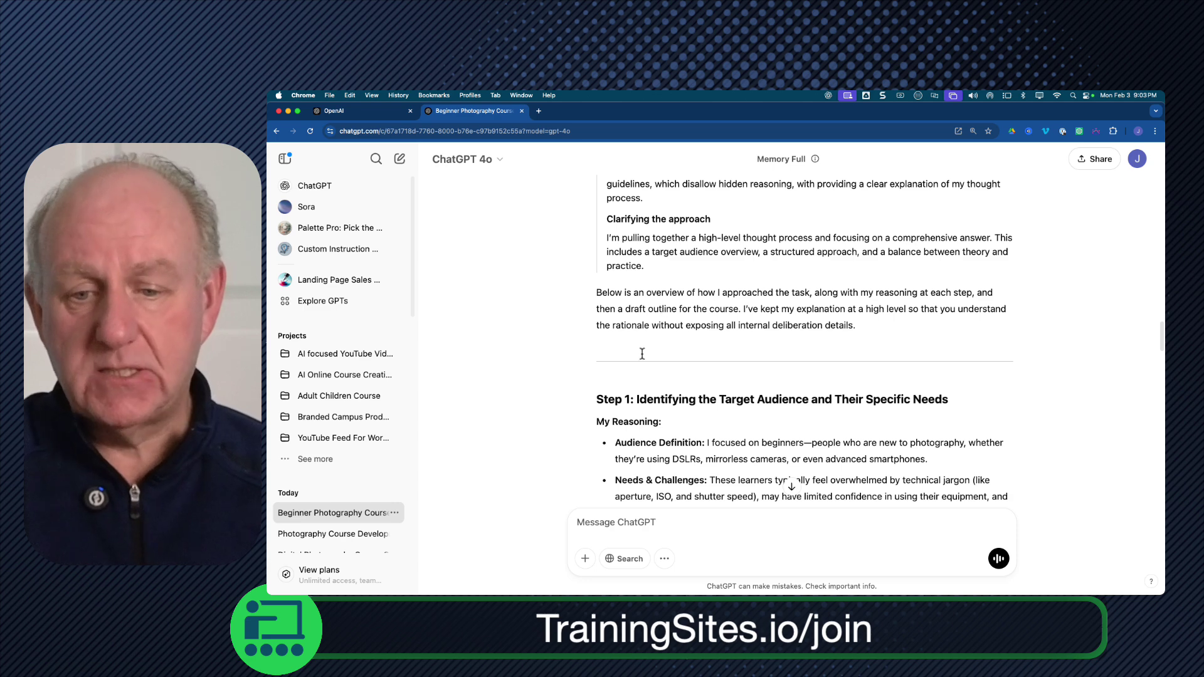
pyautogui.scroll(-5, 631, 370)
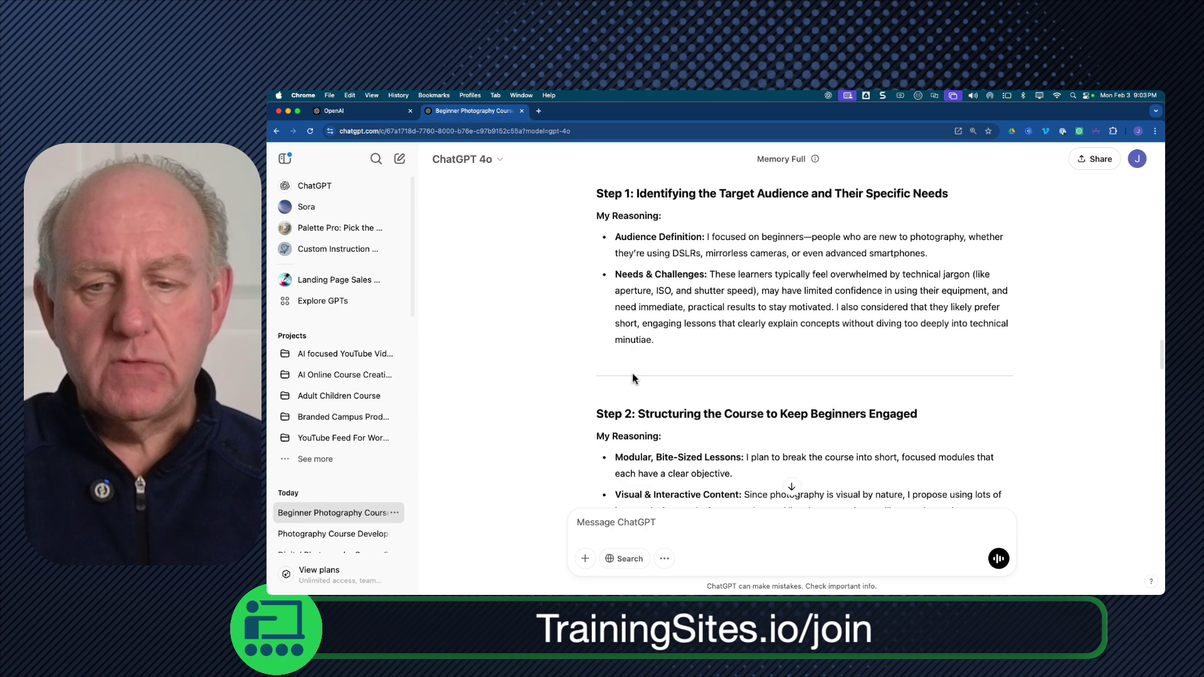
pyautogui.scroll(-3, 633, 374)
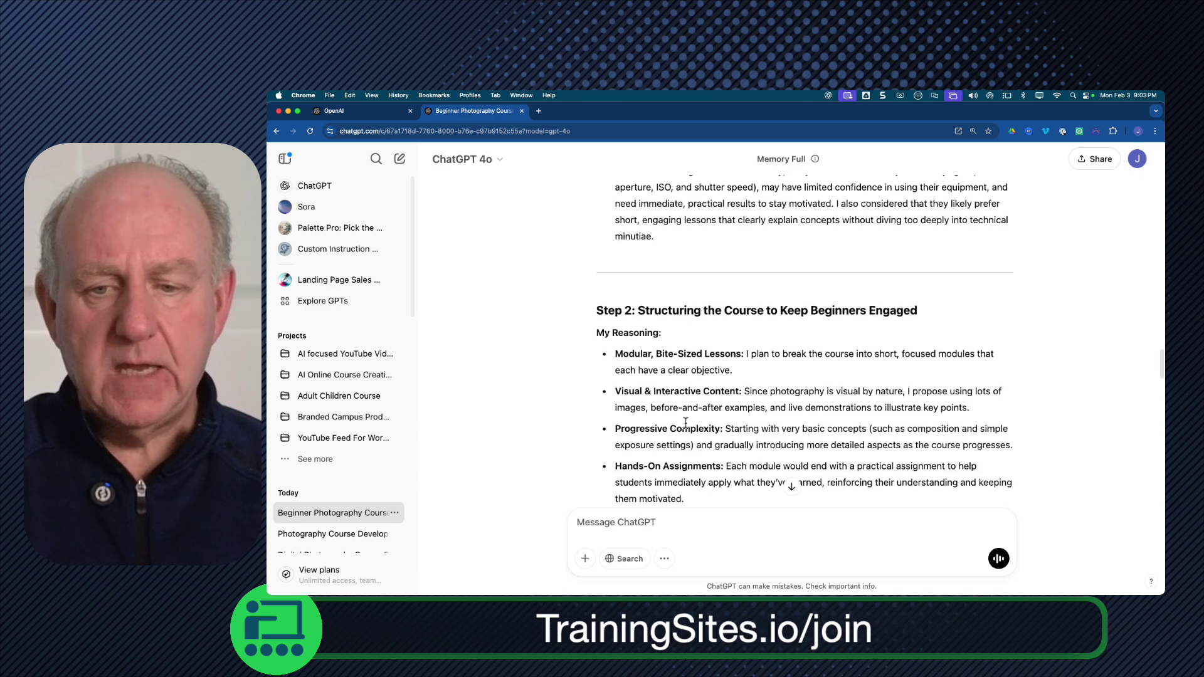
pyautogui.scroll(-7, 683, 422)
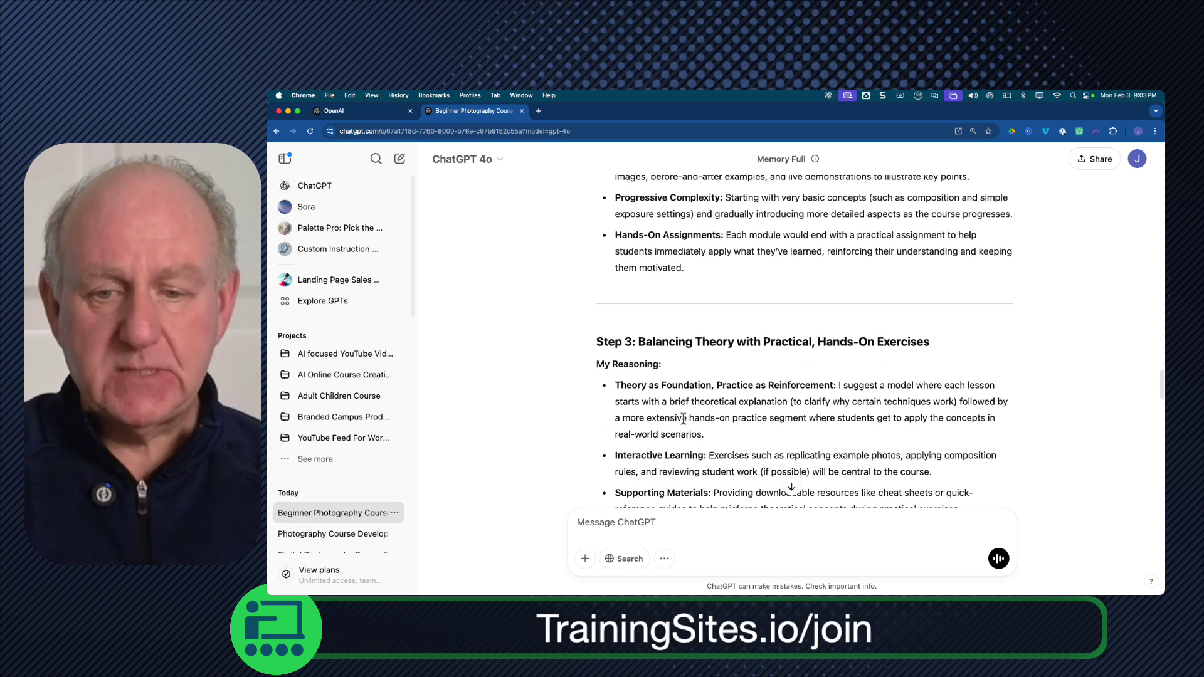
pyautogui.scroll(-10, 682, 419)
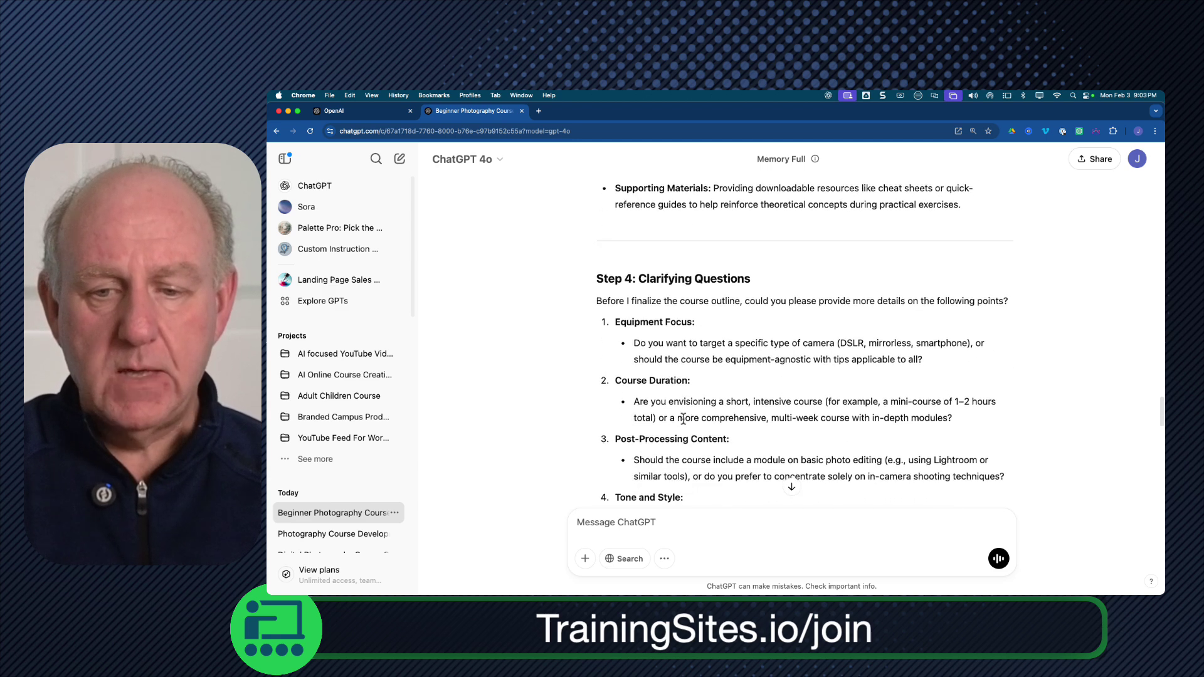
pyautogui.scroll(-18, 684, 419)
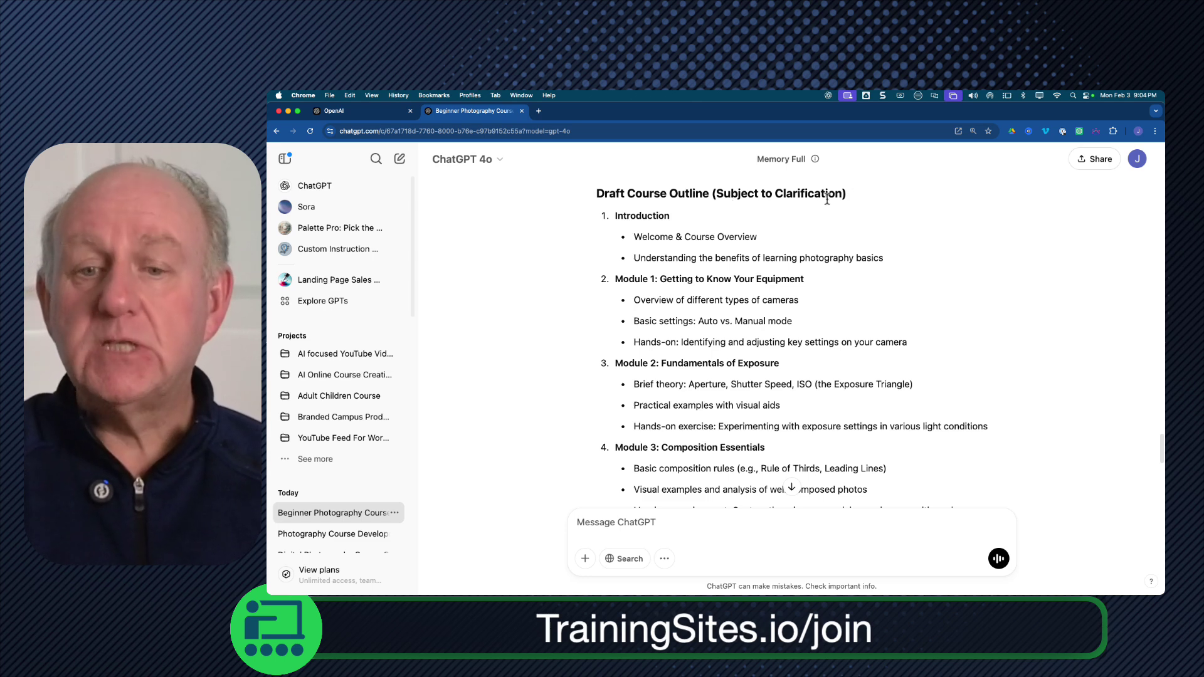
pyautogui.scroll(-5, 651, 357)
pyautogui.scroll(-9, 650, 358)
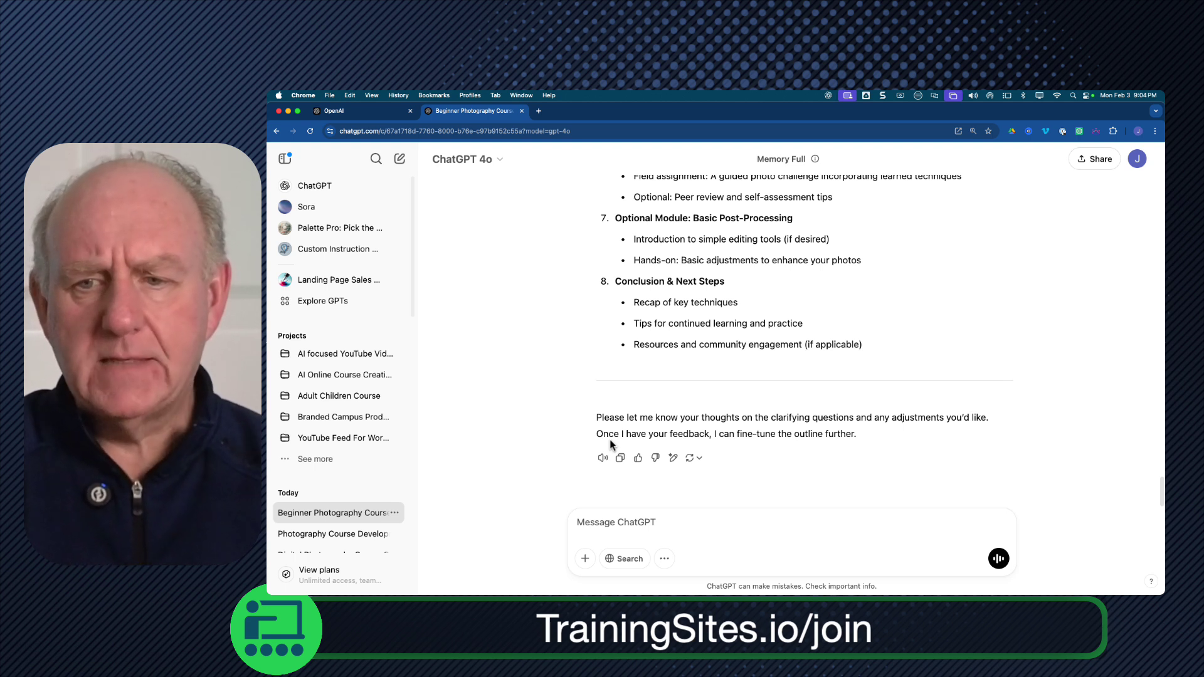
pyautogui.scroll(10, 651, 424)
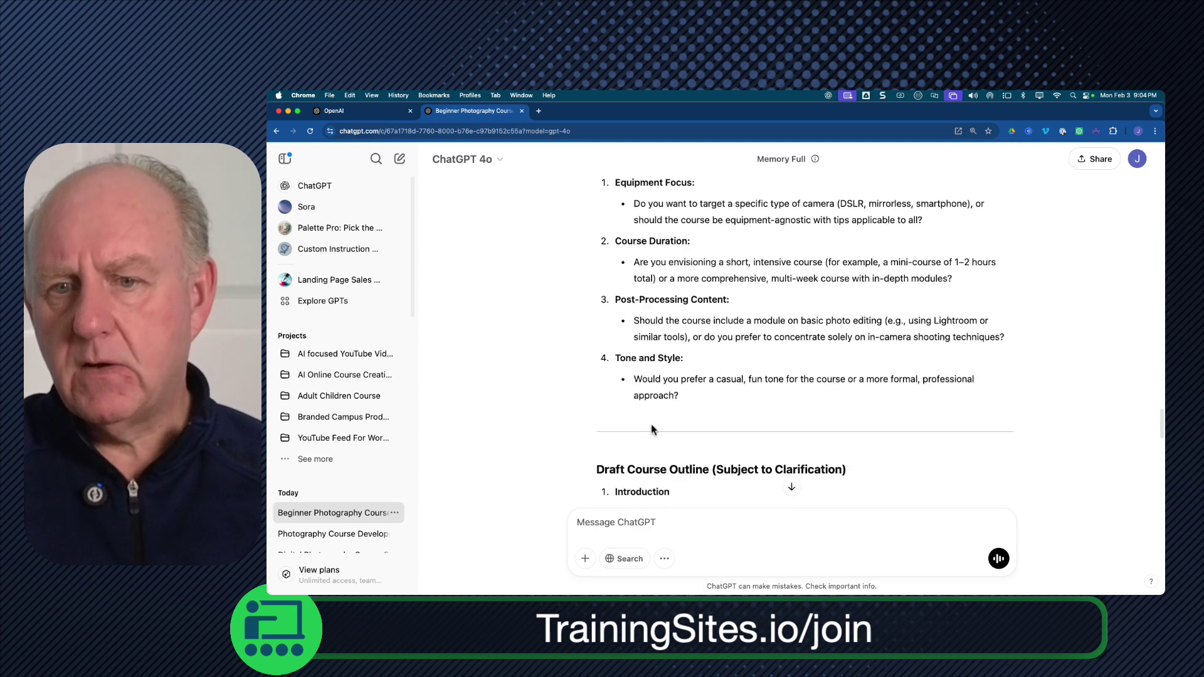
pyautogui.scroll(5, 651, 426)
pyautogui.scroll(2, 651, 427)
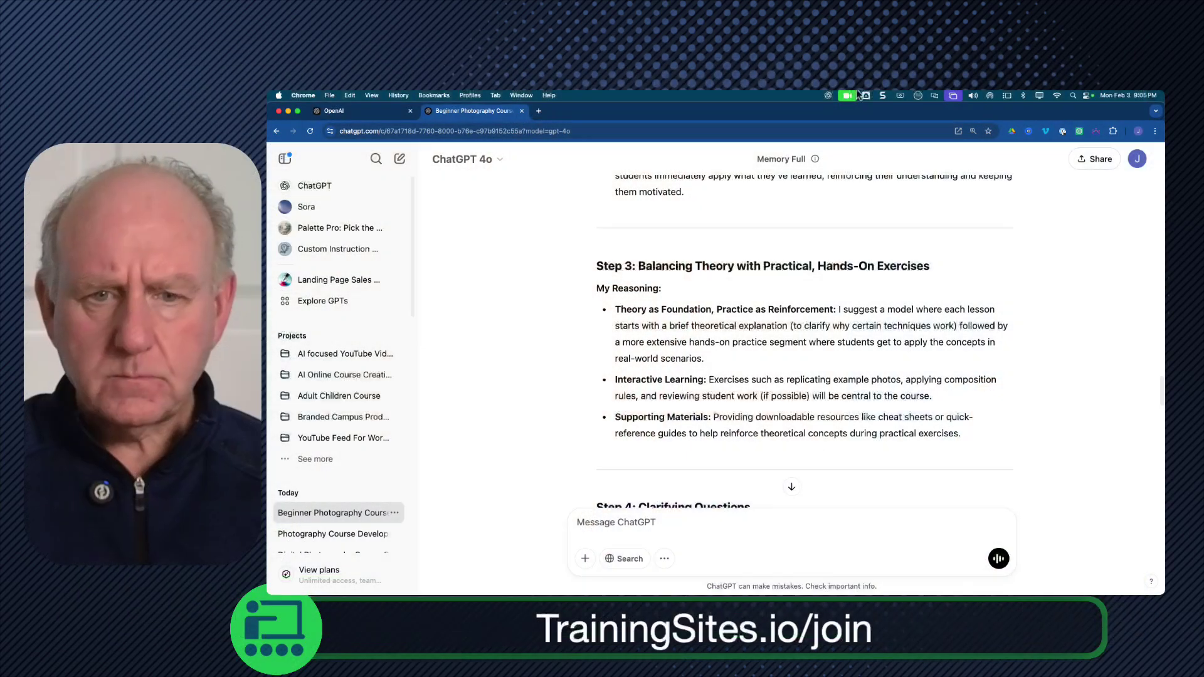
# Show the model dropdown listing GPT-4o, o1, o3-mini and o3-mini-high
pyautogui.click(470, 161)
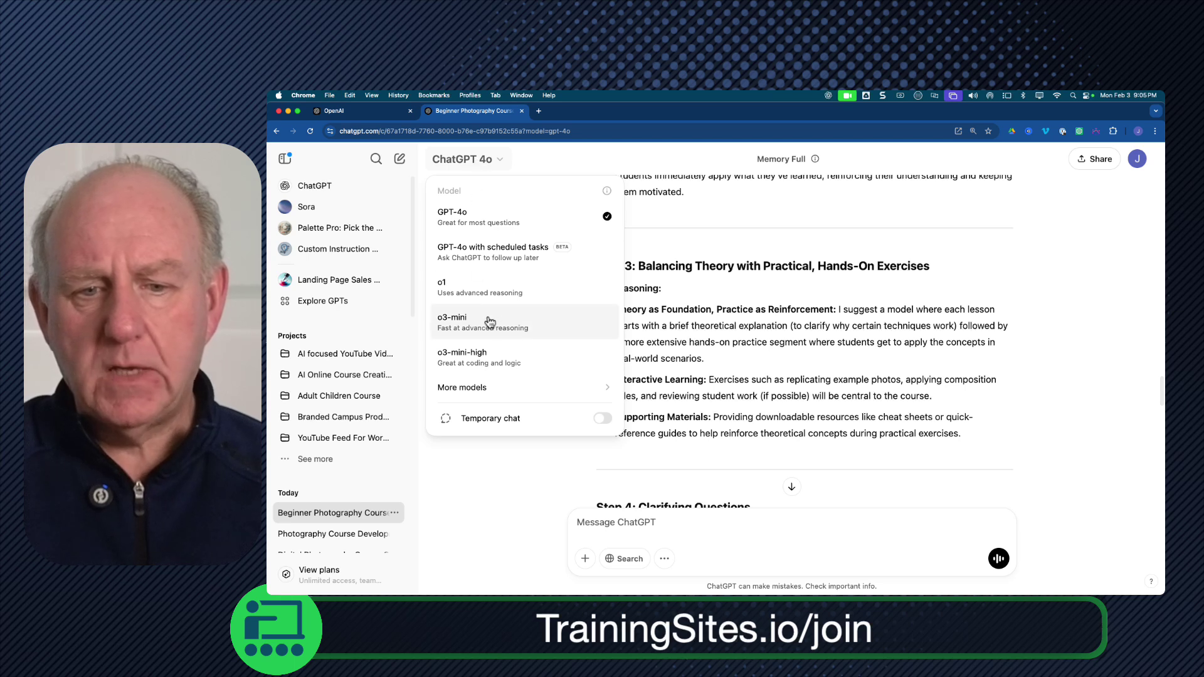